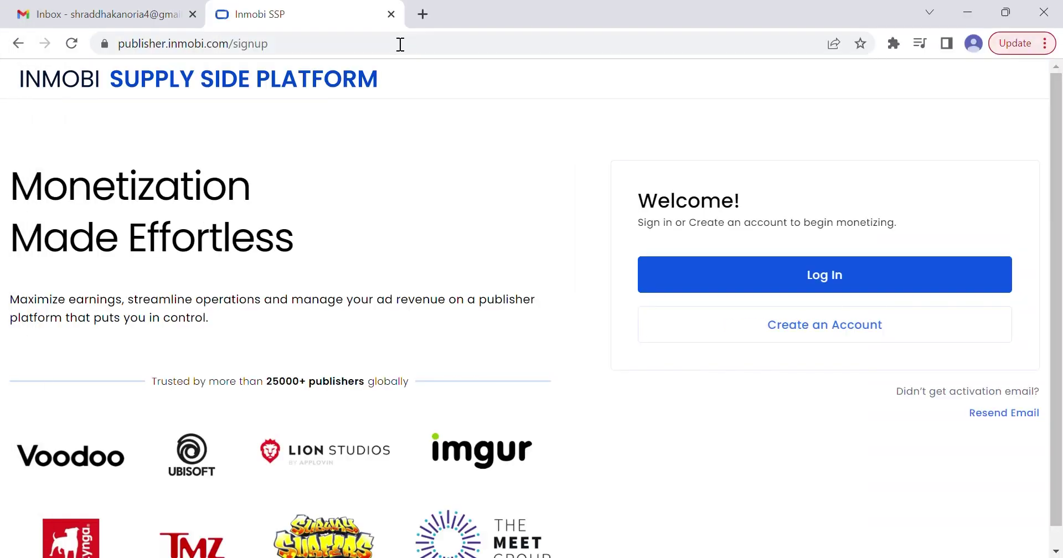
# Start creating a new publisher account from the InMobi signup welcome page
pyautogui.click(401, 45)
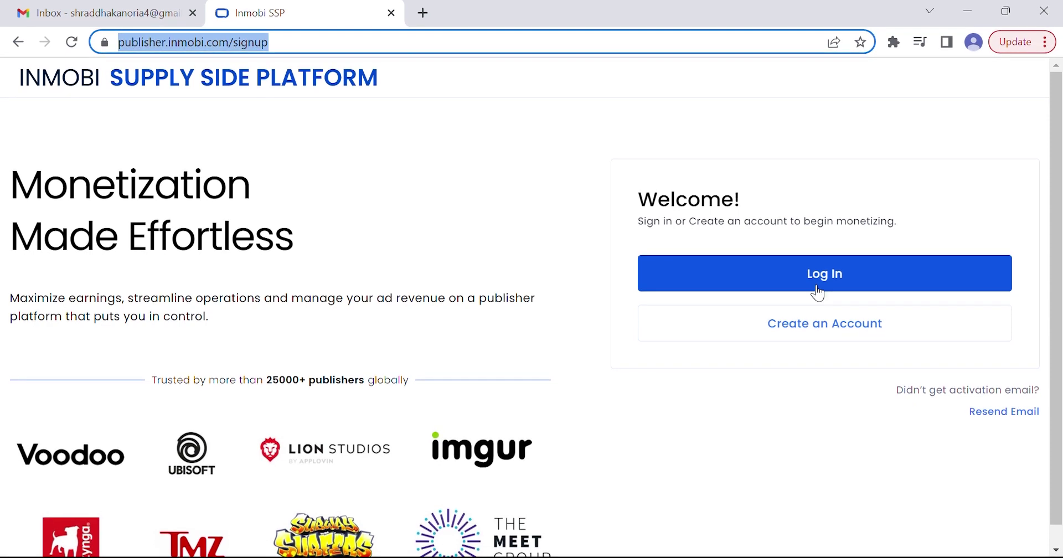
pyautogui.click(821, 337)
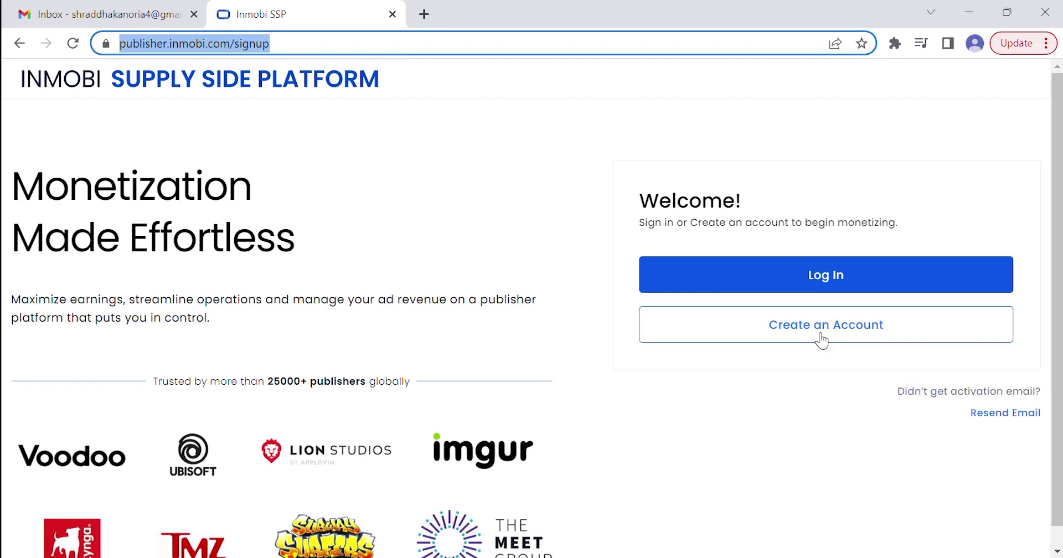
# Fill the signup form with first name, last name, company 'Uncanned Foods' and e-mail, pass reCAPTCHA, and submit
pyautogui.press('Tab')
pyautogui.press('Tab')
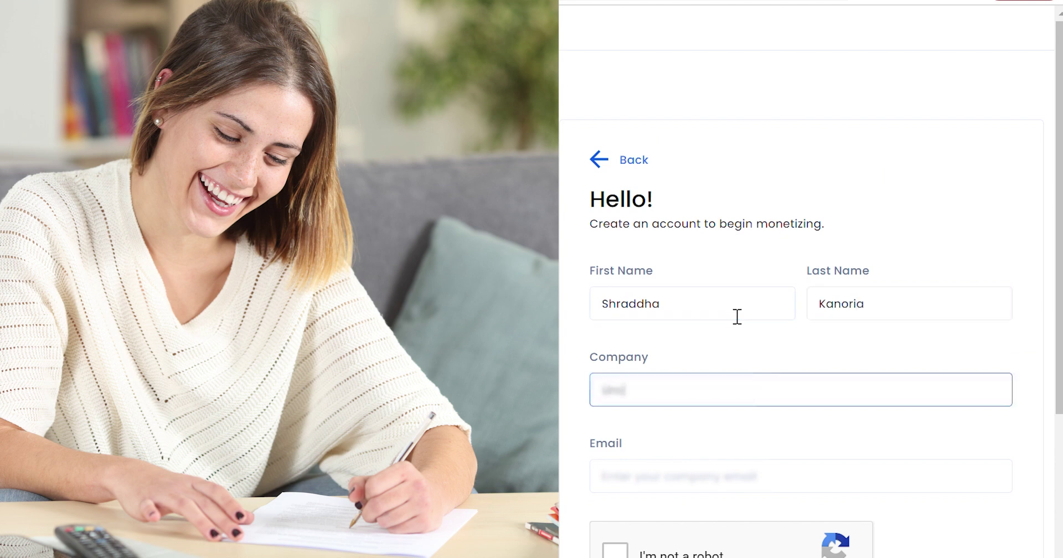
pyautogui.write('Uncanned Foods')
pyautogui.press('Tab')
pyautogui.scroll(-4, 736, 315)
pyautogui.click(610, 358)
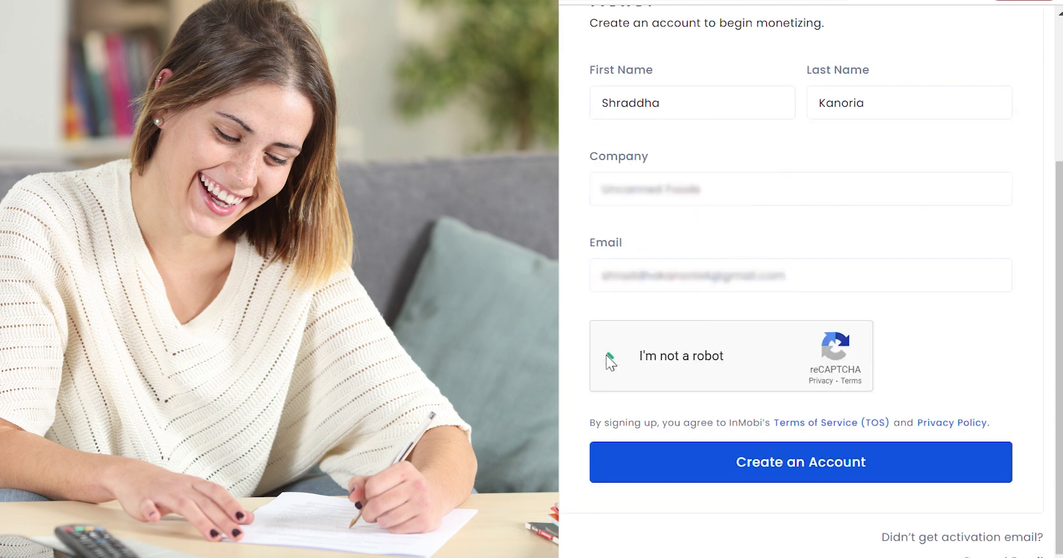
pyautogui.click(885, 461)
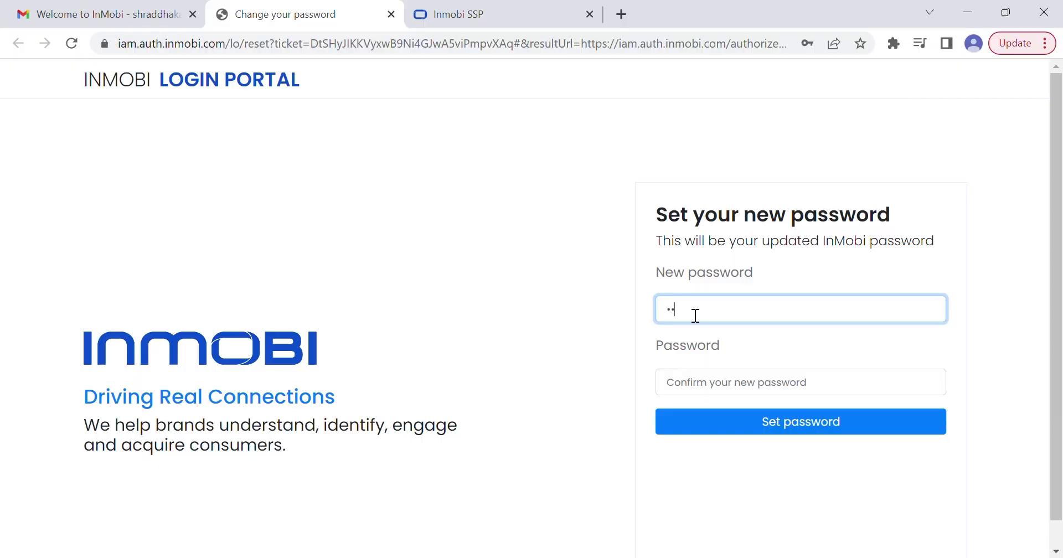
# Set and confirm the account password, then log in with it
pyautogui.write('********')
pyautogui.press('Tab')
pyautogui.write('****')
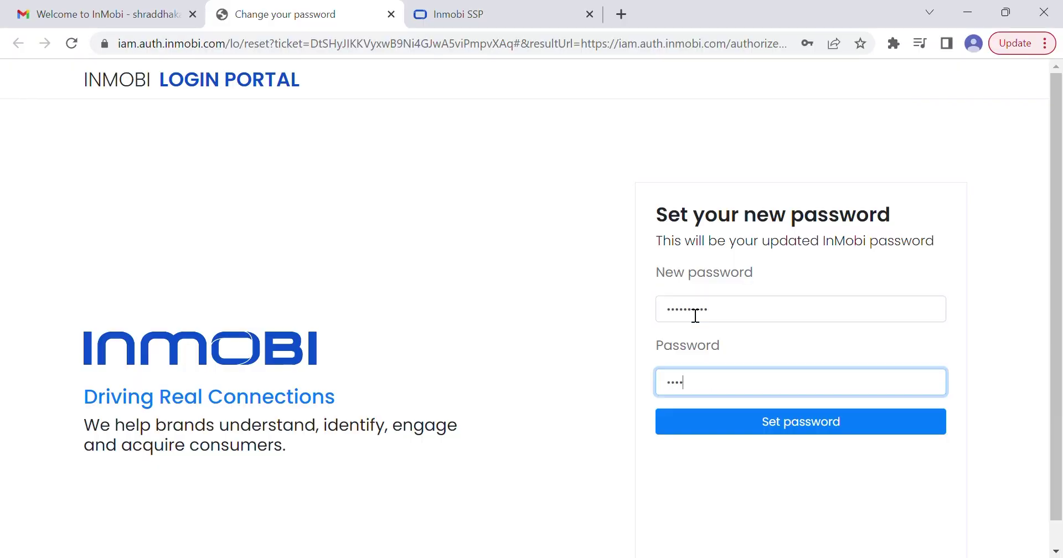
pyautogui.click(772, 424)
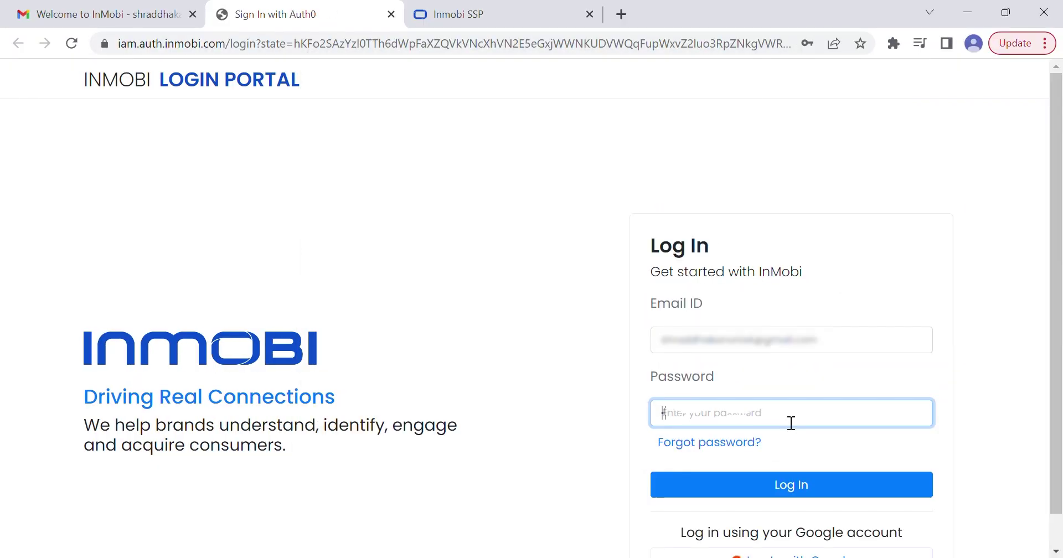
pyautogui.write('**********')
pyautogui.click(775, 487)
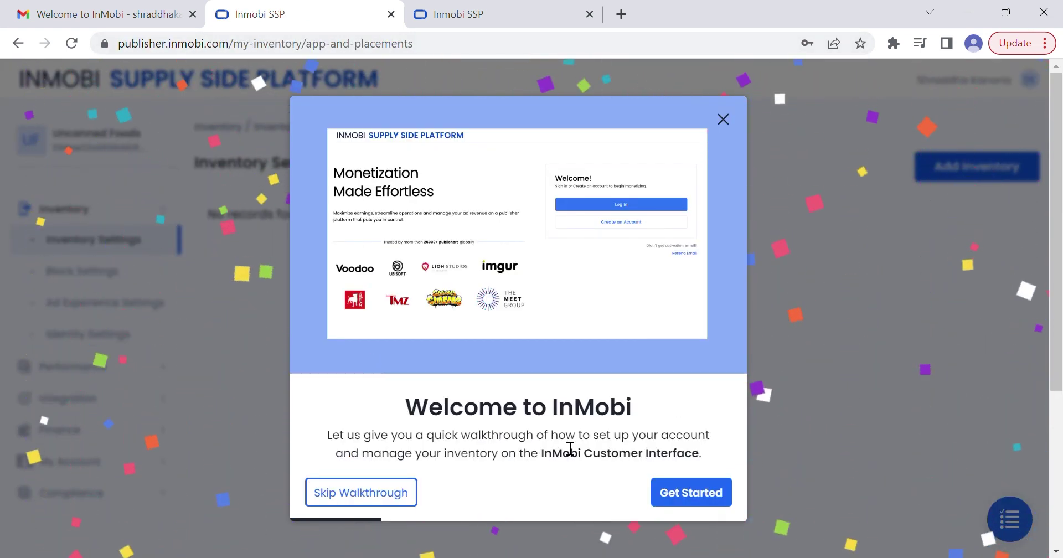
# Step through the Welcome to InMobi walkthrough from Get Started to performance tracking
pyautogui.click(706, 498)
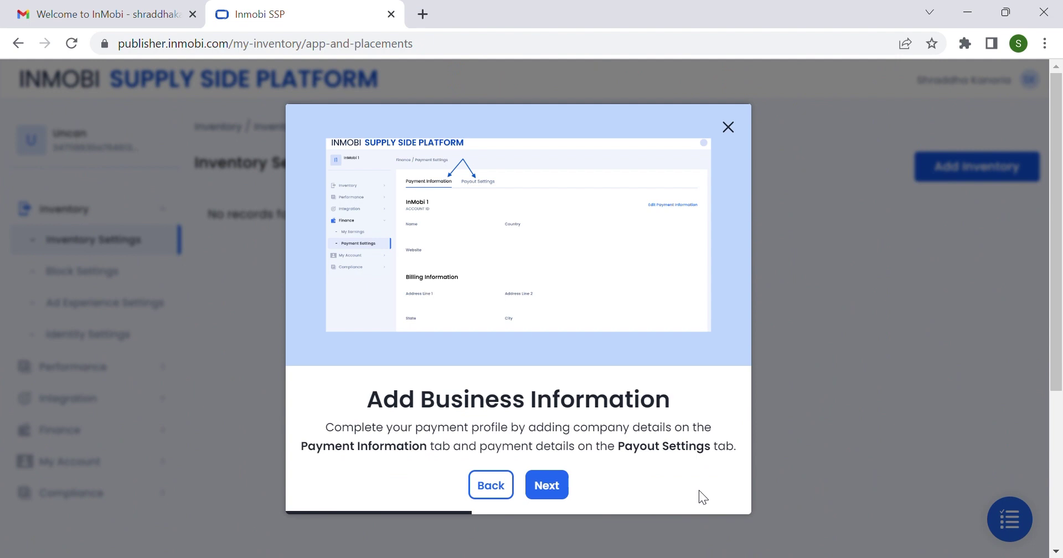
pyautogui.click(547, 486)
pyautogui.click(557, 486)
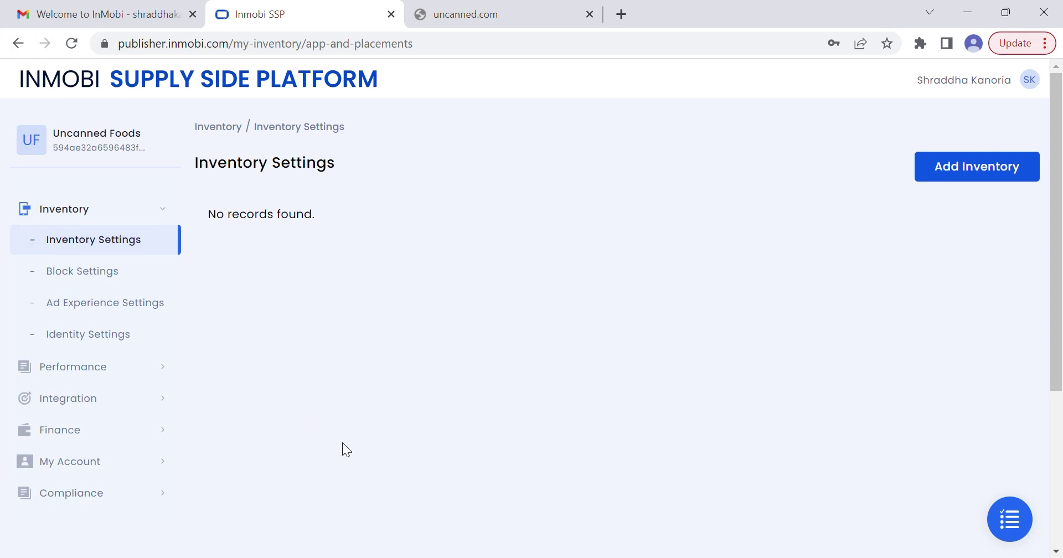
# Open Finance > Payment Settings and start editing the payment information
pyautogui.scroll(-1, 99, 365)
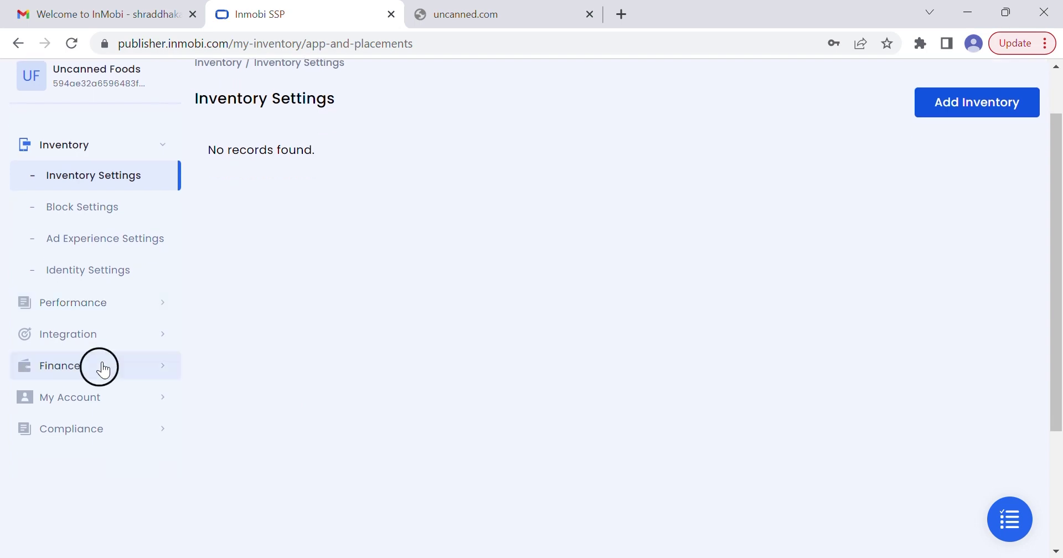
pyautogui.click(97, 370)
pyautogui.click(107, 273)
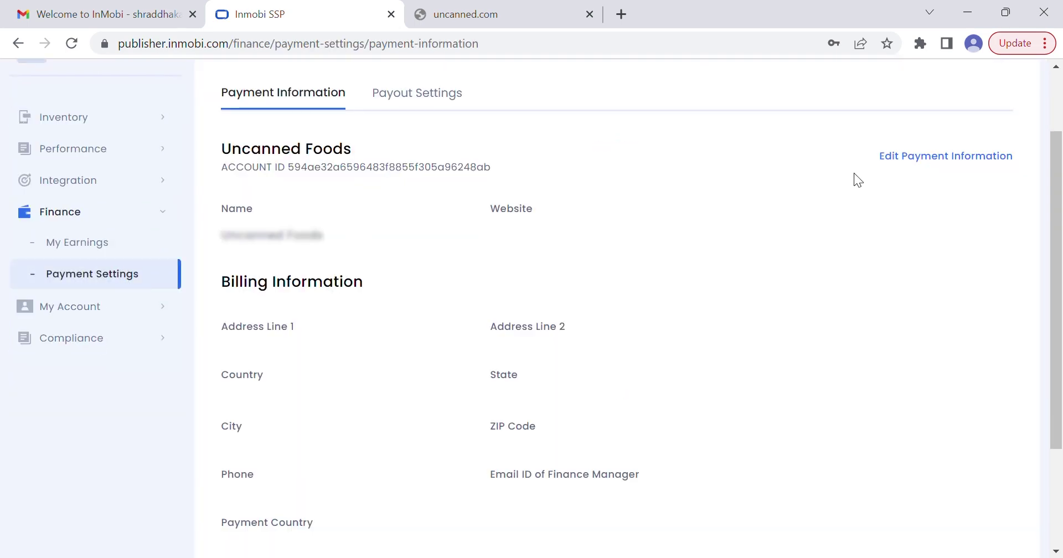
pyautogui.click(916, 155)
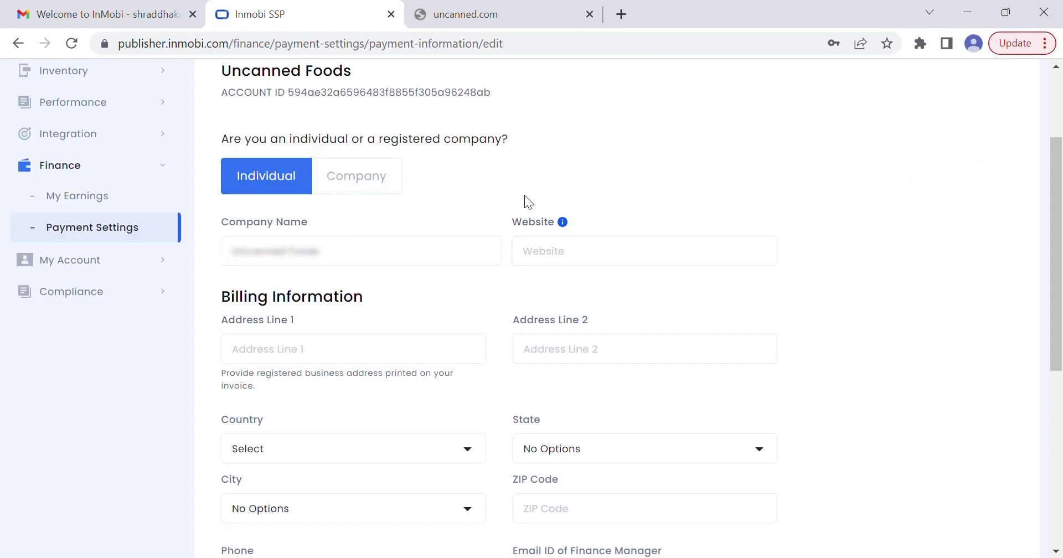
pyautogui.click(530, 252)
pyautogui.write('http://uncanned.com/')
pyautogui.press('Tab')
pyautogui.write('7th Street')
pyautogui.click(596, 348)
pyautogui.write('Unit 2')
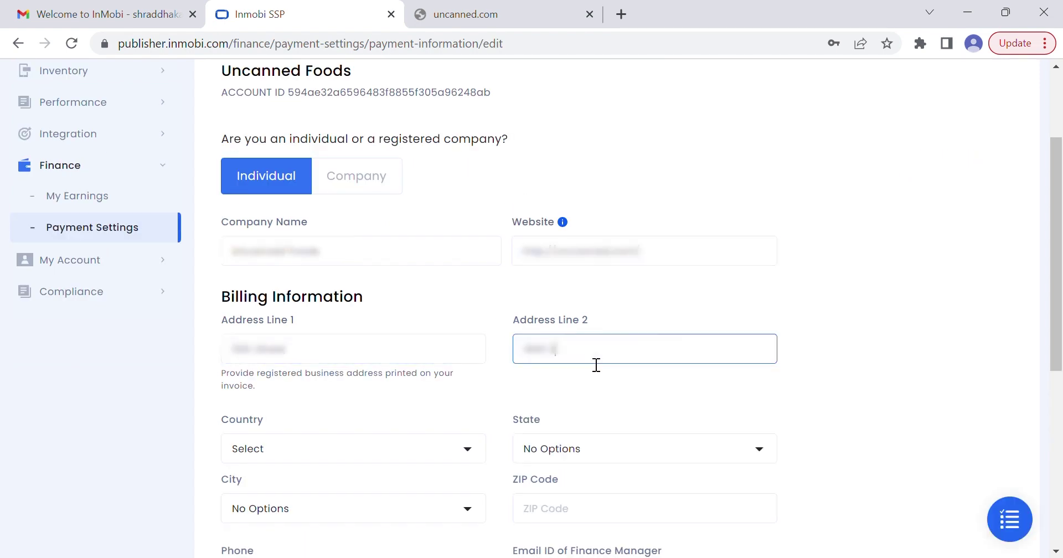
pyautogui.write('asa, 20th Floor')
# Set country United States Minor Outlying Islands, state and city JOHNSTON ATOLL, plus ZIP, phone and finance e-mail
pyautogui.click(459, 462)
pyautogui.write('united')
pyautogui.scroll(-2, 348, 479)
pyautogui.click(349, 425)
pyautogui.click(592, 337)
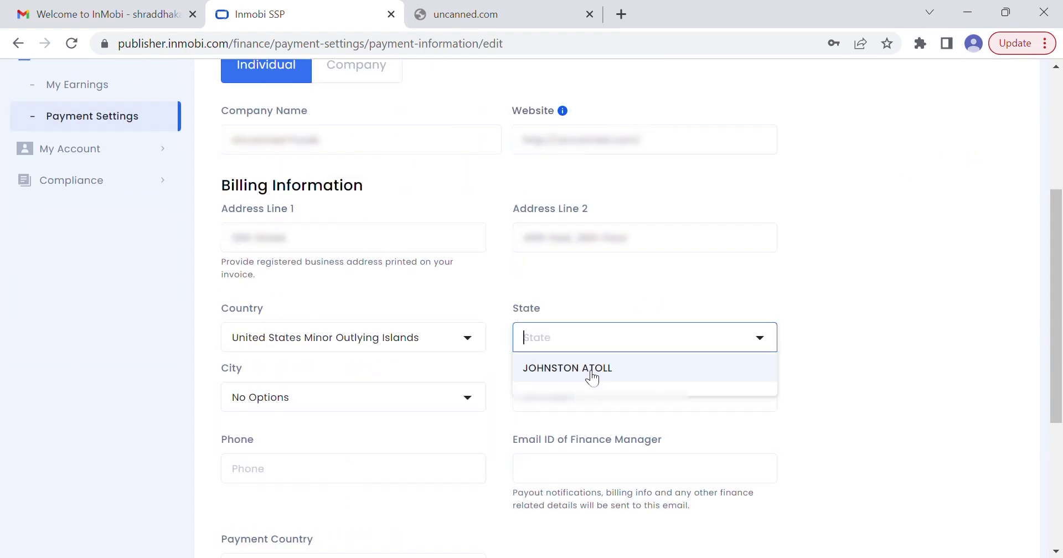
pyautogui.click(591, 368)
pyautogui.click(344, 422)
pyautogui.click(593, 396)
pyautogui.write('96898')
pyautogui.scroll(-2, 593, 403)
pyautogui.write('9876543210')
pyautogui.click(582, 357)
pyautogui.write('email')
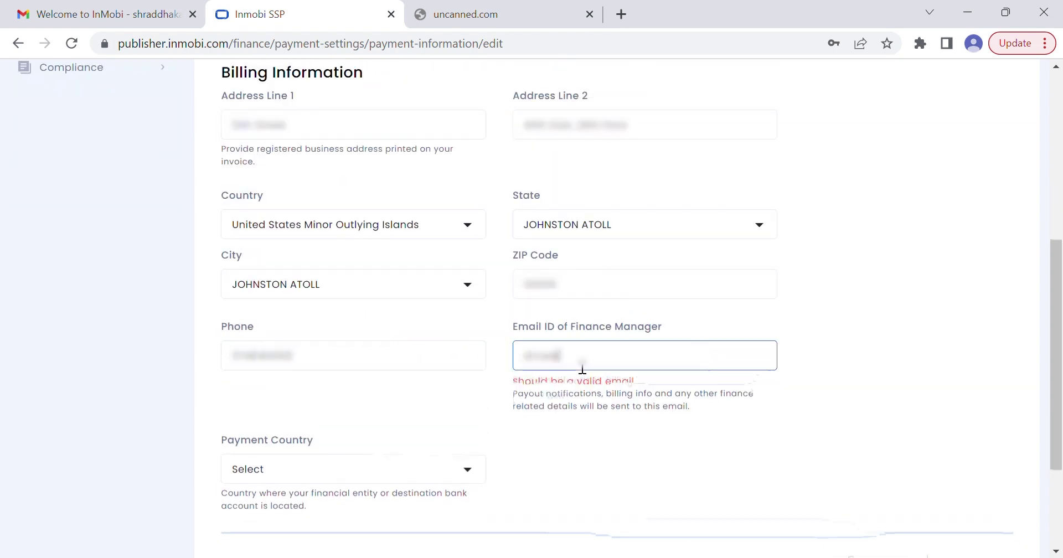
# Choose United States Minor Outlying Islands as the payment country and proceed
pyautogui.click(416, 469)
pyautogui.write('united')
pyautogui.scroll(-2, 379, 498)
pyautogui.click(381, 431)
pyautogui.click(995, 446)
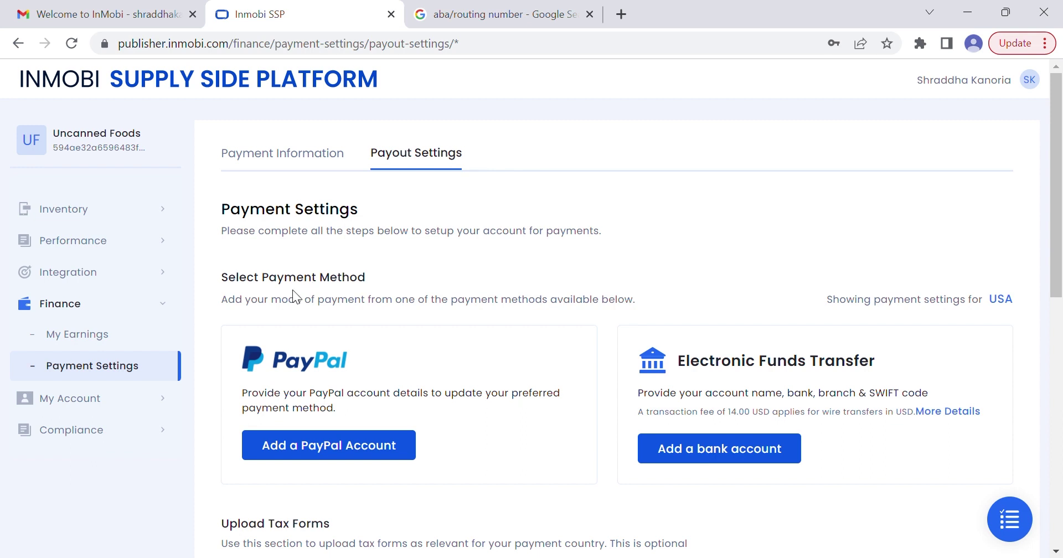
# Add a bank account with the holder's name, bank name 'Bank Bank' and the account number
pyautogui.scroll(-2, 514, 284)
pyautogui.click(715, 340)
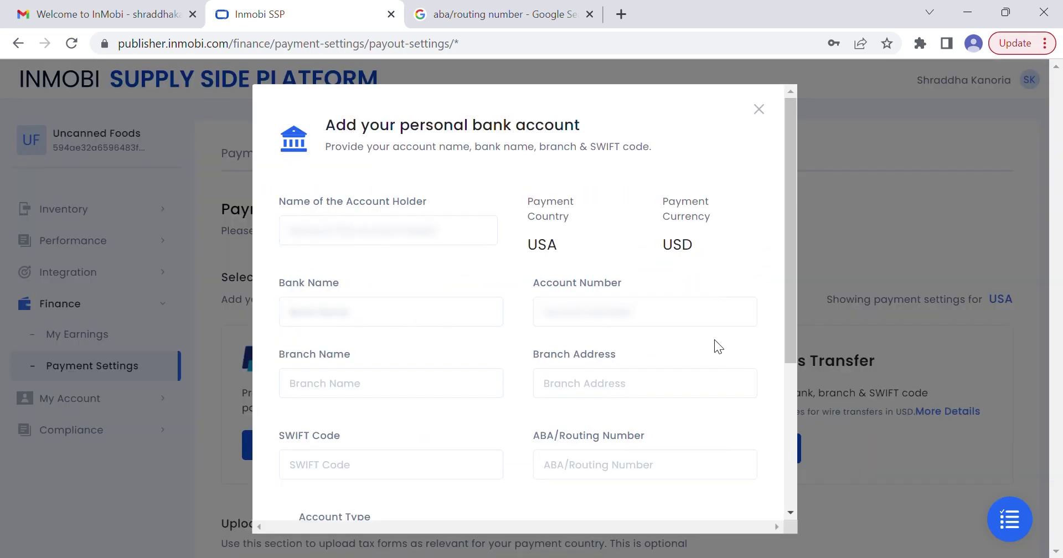
pyautogui.click(317, 319)
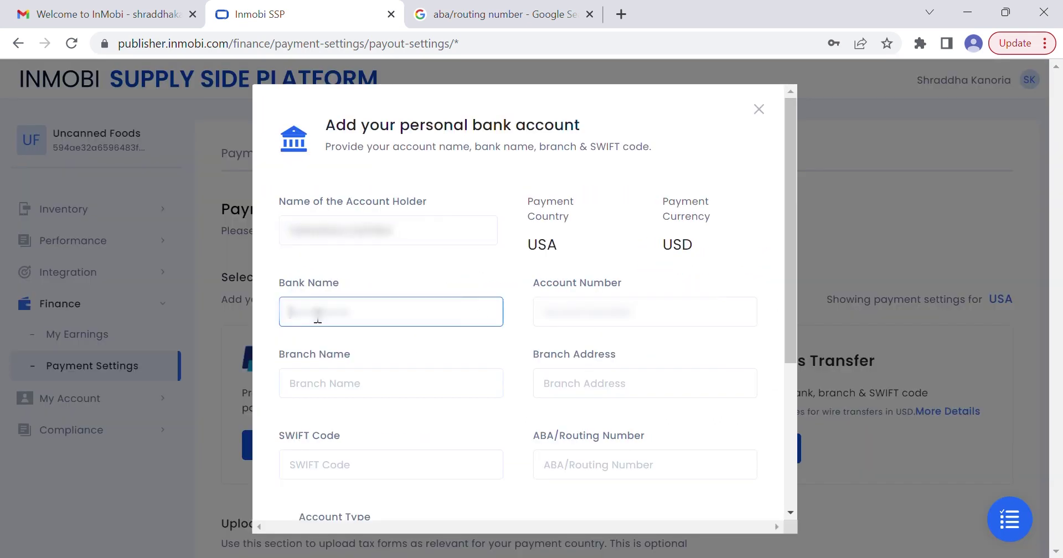
pyautogui.write('Bank Bank')
pyautogui.click(563, 325)
pyautogui.write('12345678901')
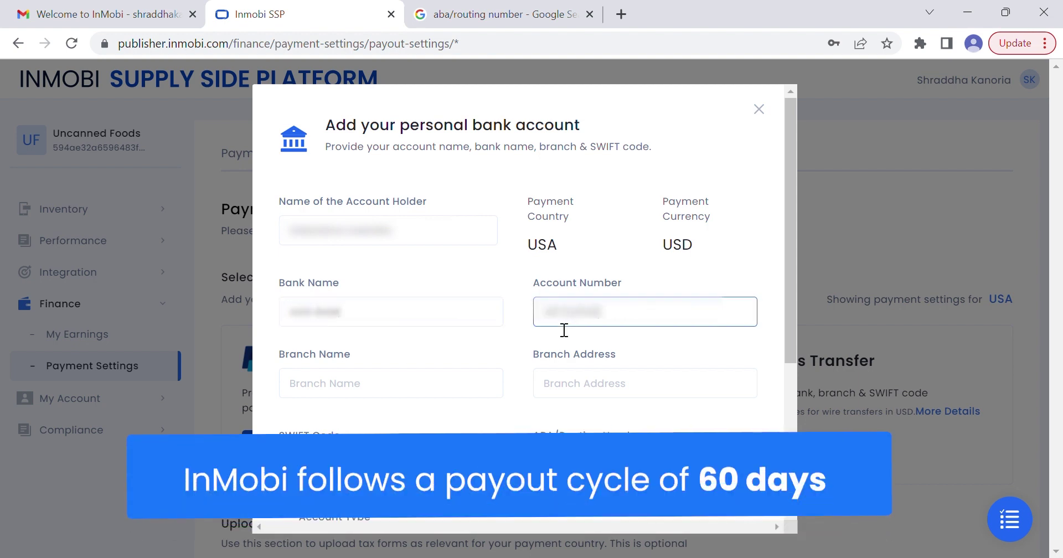
# Enter the branch name, branch address, SWIFT code and ABA routing number
pyautogui.scroll(-2, 498, 396)
pyautogui.click(456, 312)
pyautogui.write('Shakespeare Sarani')
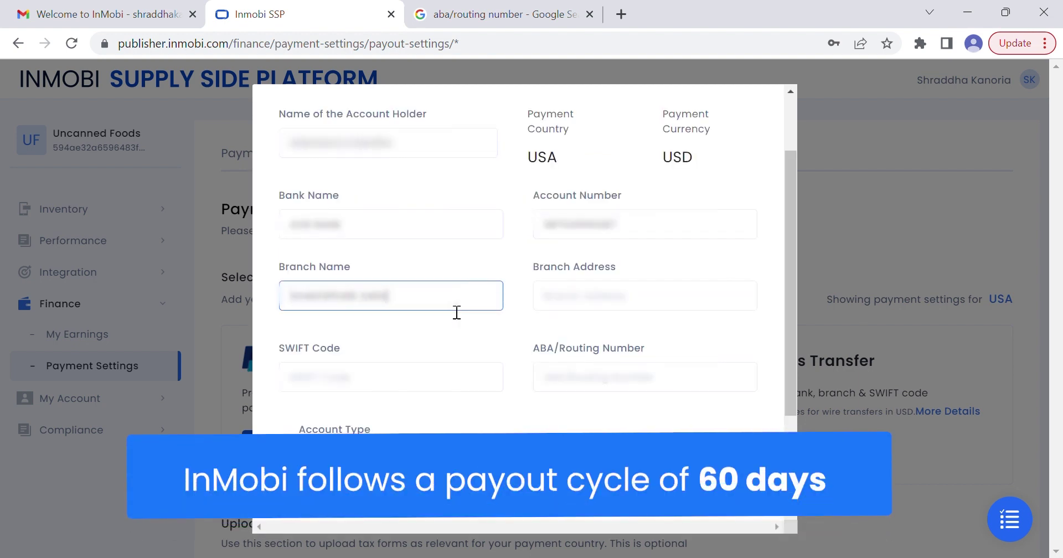
pyautogui.press('Tab')
pyautogui.write('38/2, Park Road')
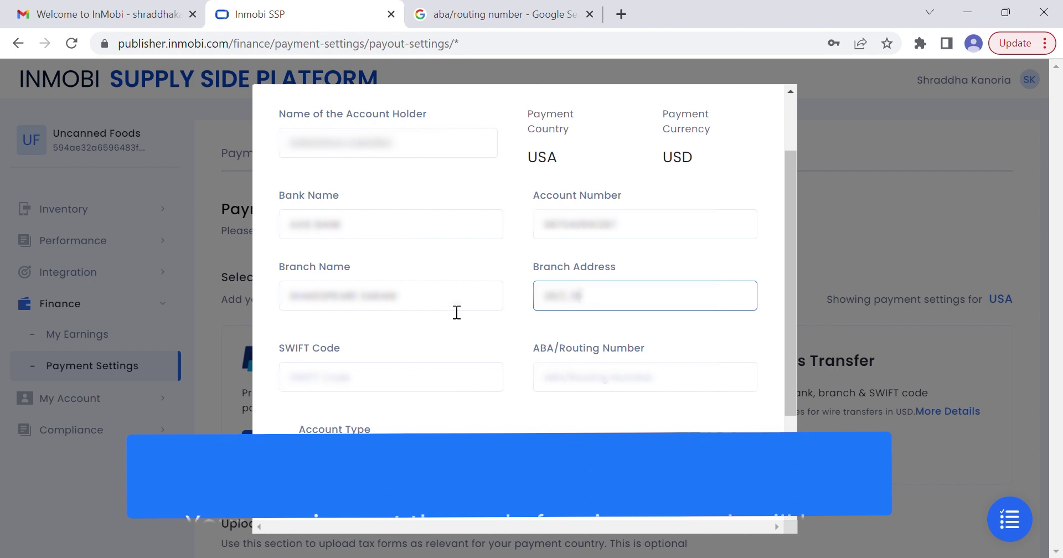
pyautogui.press('Tab')
pyautogui.write('1234567')
pyautogui.press('Tab')
pyautogui.write('123456789')
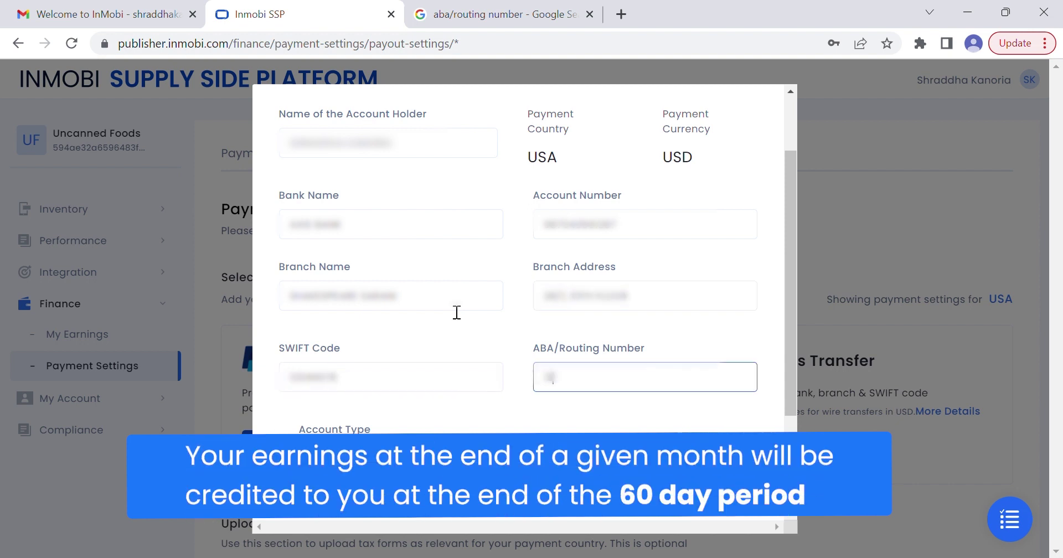
pyautogui.scroll(-3, 457, 312)
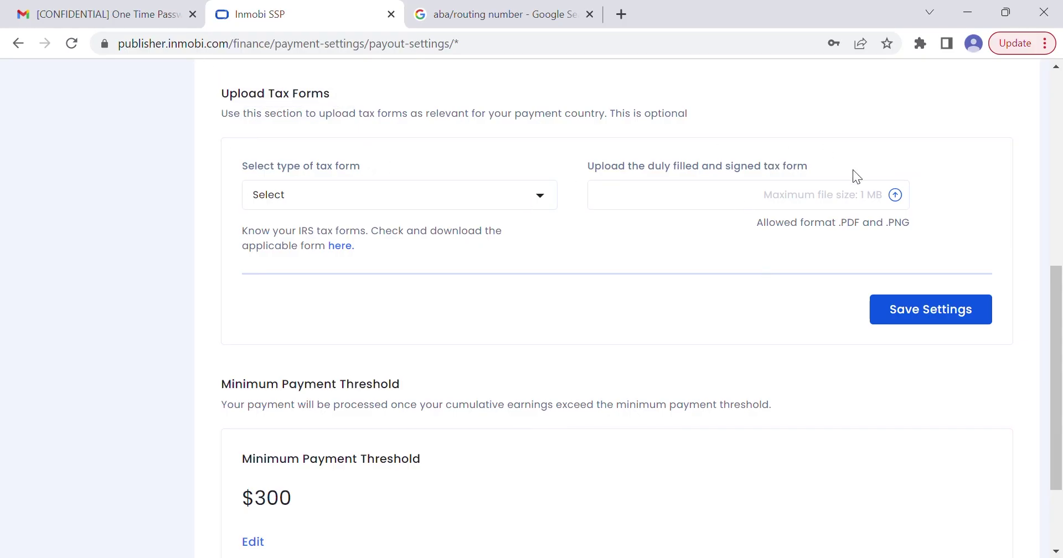
# Save payout settings without a tax form and change the minimum threshold to $500 after 200 is rejected
pyautogui.click(945, 324)
pyautogui.scroll(-3, 608, 443)
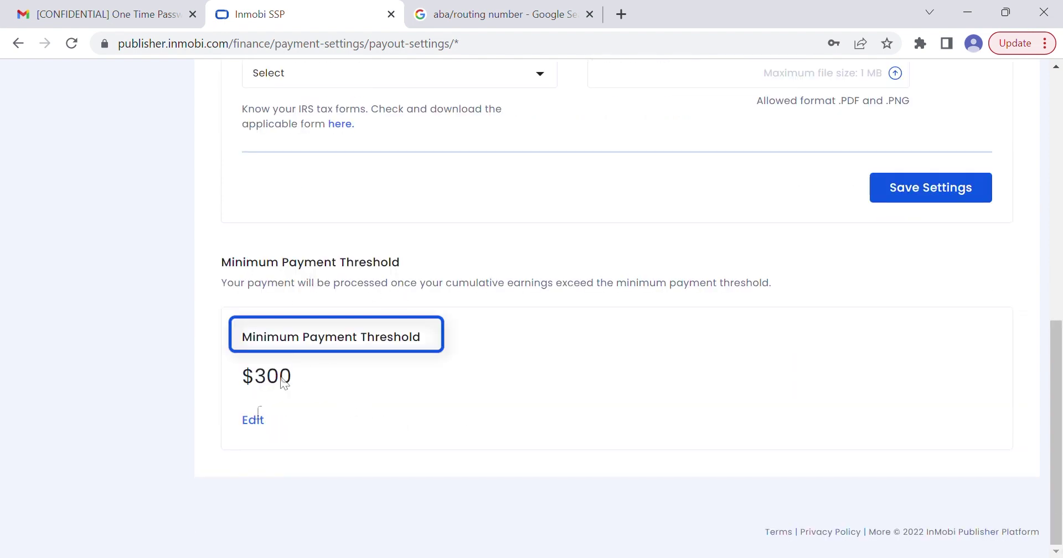
pyautogui.click(252, 422)
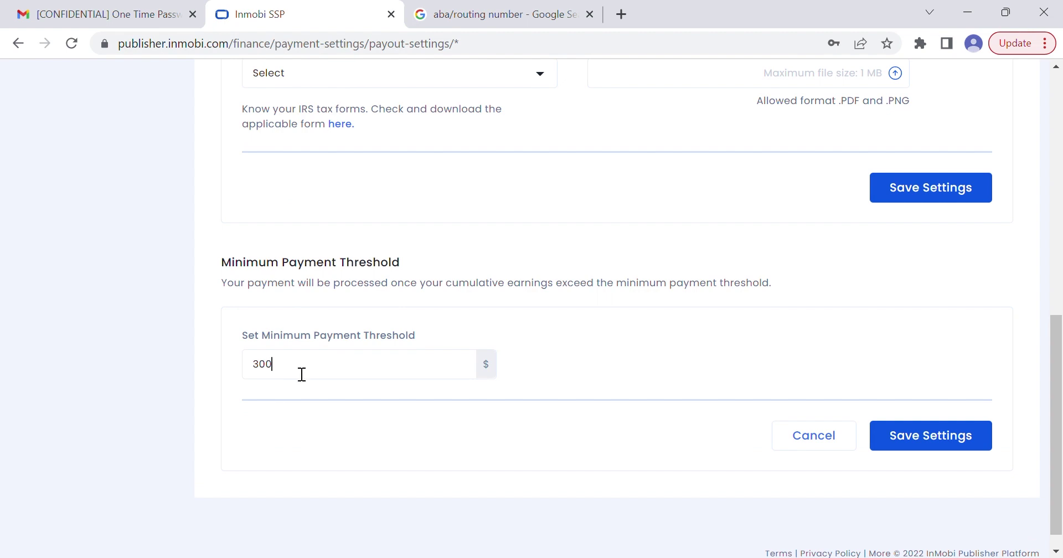
pyautogui.press('BackSpace')
pyautogui.press('BackSpace')
pyautogui.press('BackSpace')
pyautogui.write('200')
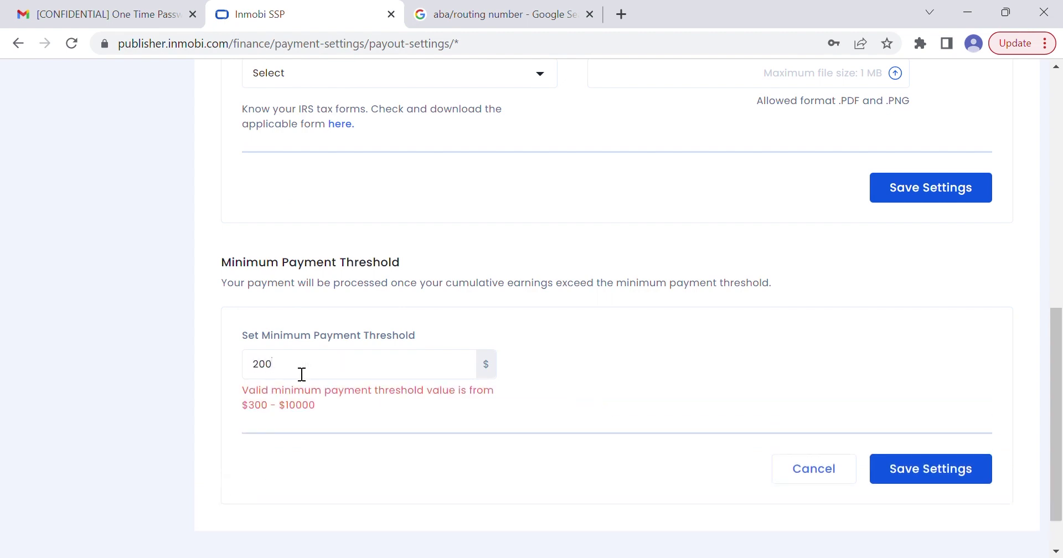
pyautogui.press('BackSpace')
pyautogui.press('BackSpace')
pyautogui.press('BackSpace')
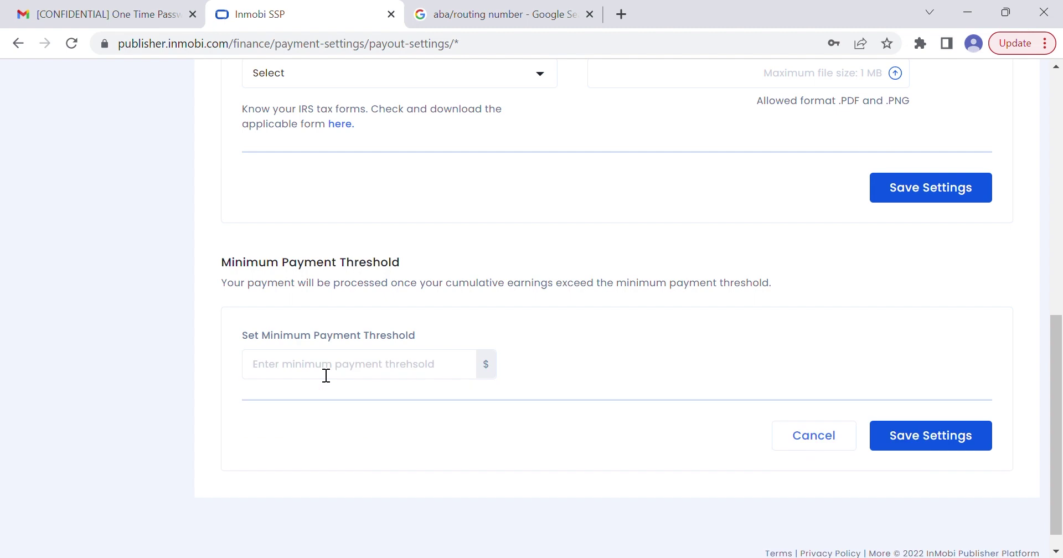
pyautogui.write('500')
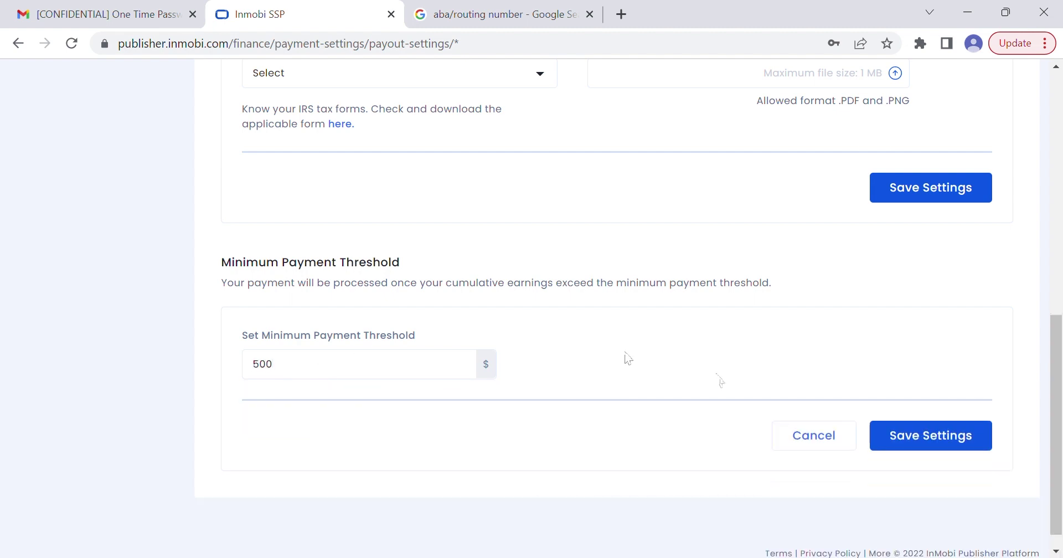
pyautogui.click(992, 440)
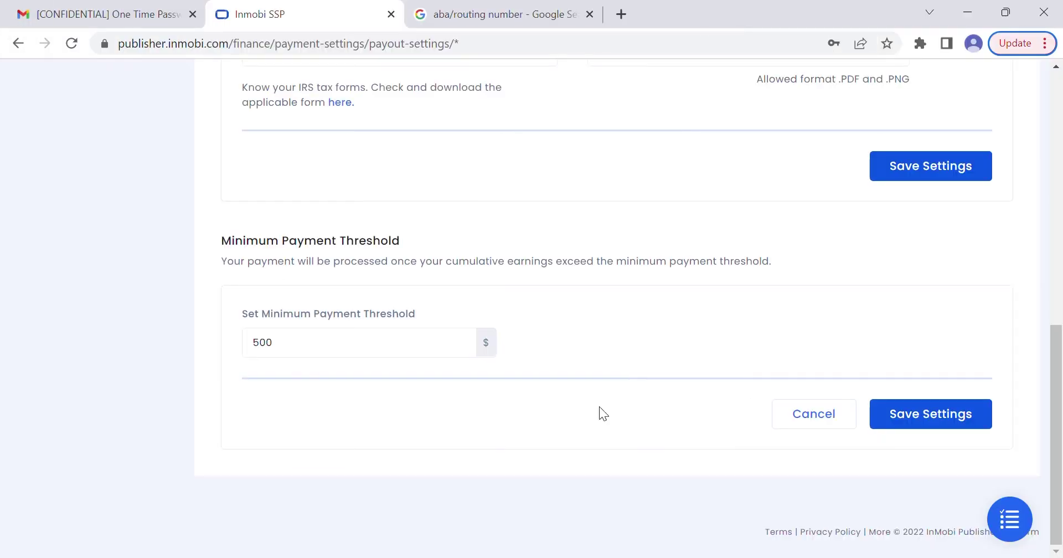
pyautogui.scroll(10, 599, 406)
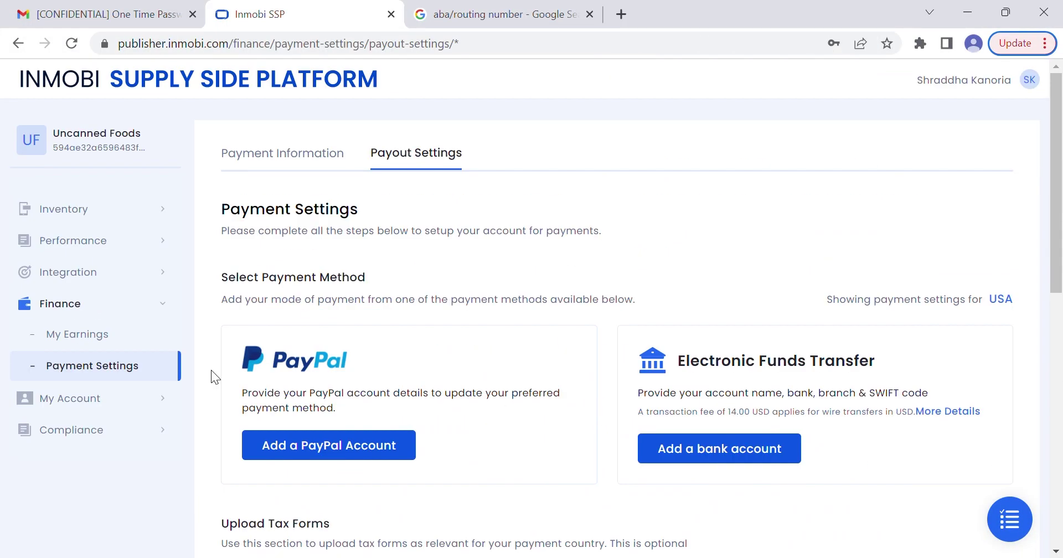
# Go to My Account > Manage App-ads.txt, copy the authorized sellers list and download app-ads.txt
pyautogui.click(104, 400)
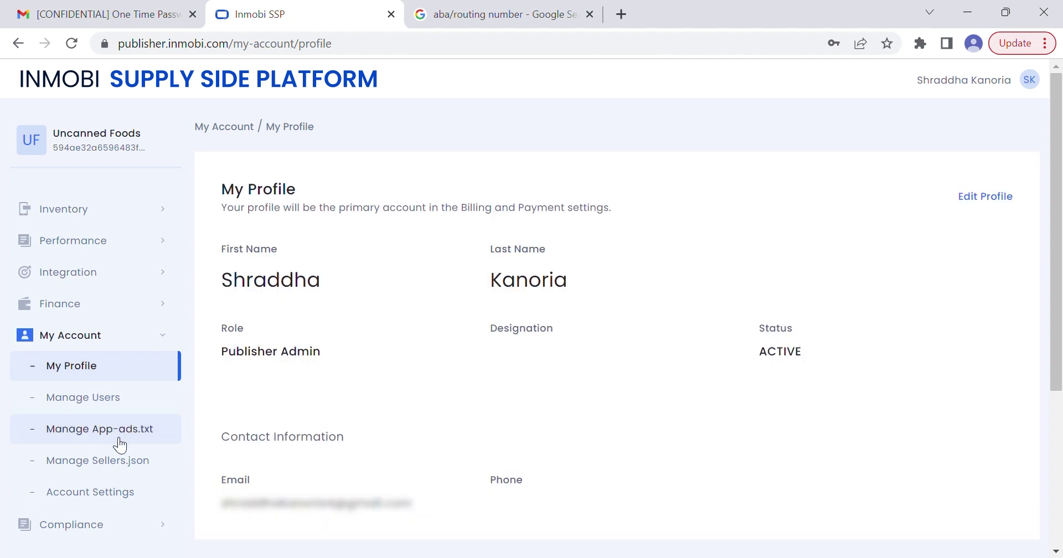
pyautogui.click(116, 441)
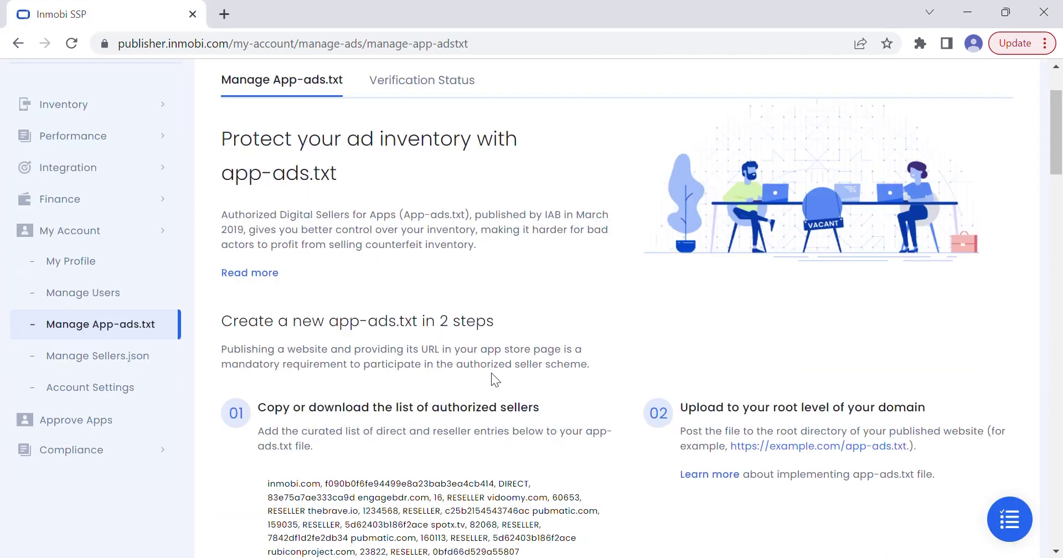
pyautogui.scroll(-3, 490, 373)
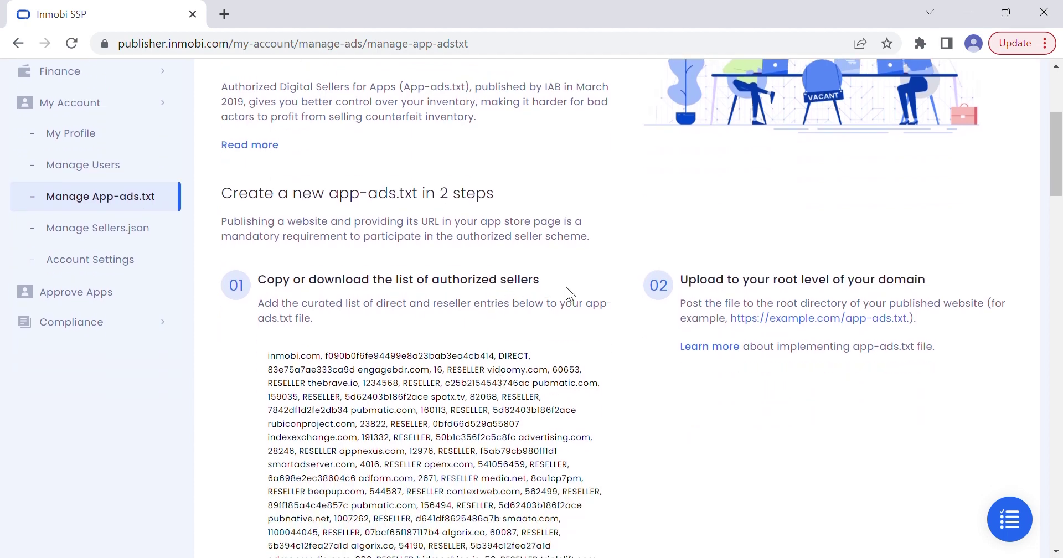
pyautogui.scroll(-10, 536, 470)
pyautogui.scroll(-10, 534, 472)
pyautogui.click(321, 442)
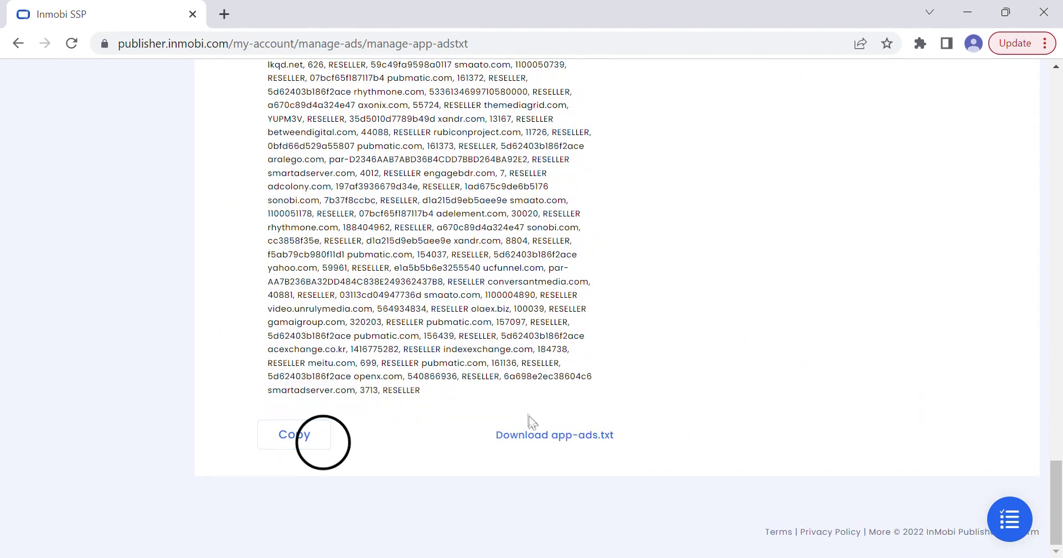
pyautogui.click(551, 449)
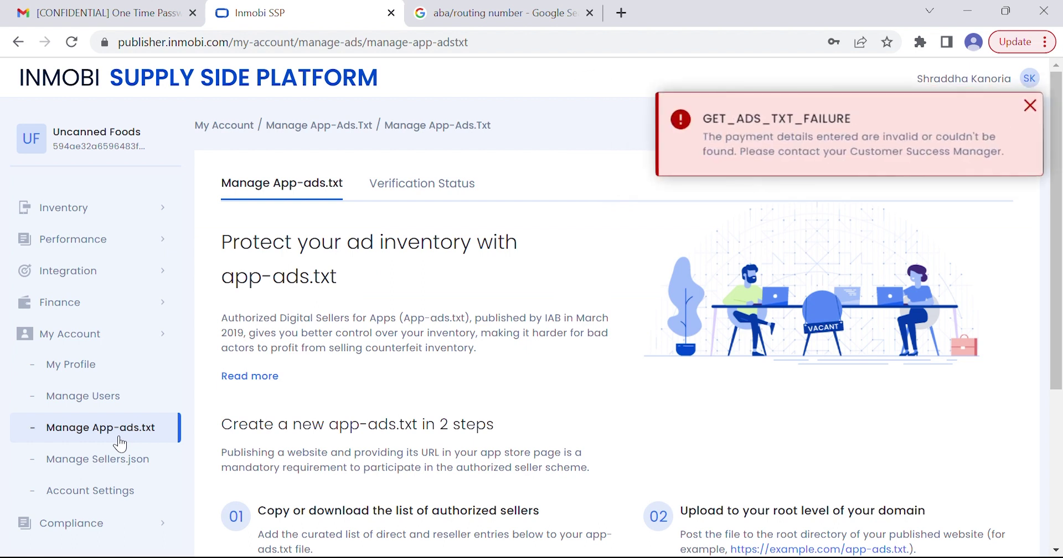
pyautogui.scroll(-3, 120, 443)
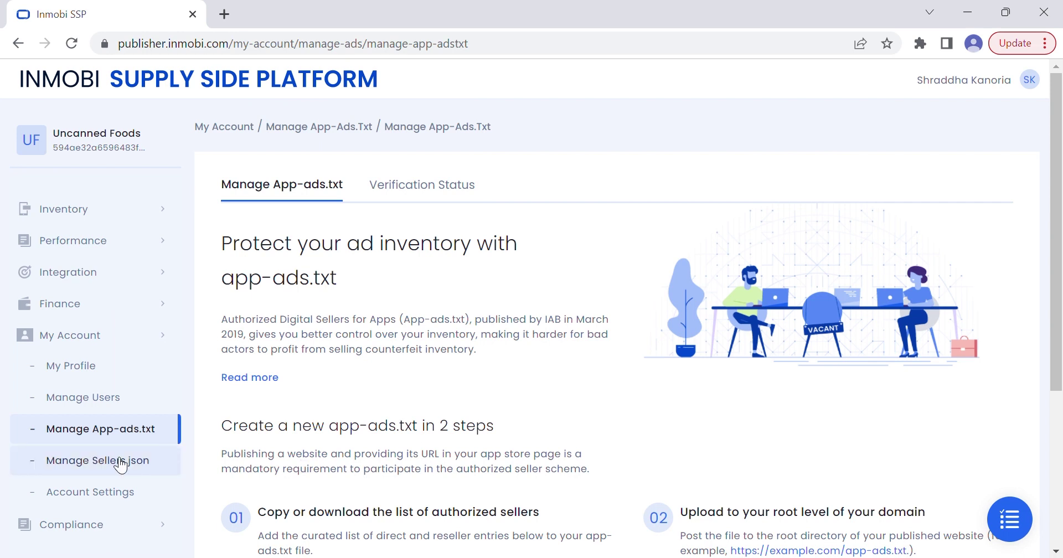
# Allow data processing under Compliance > CCPA Settings and confirm agreeing to the terms
pyautogui.click(126, 525)
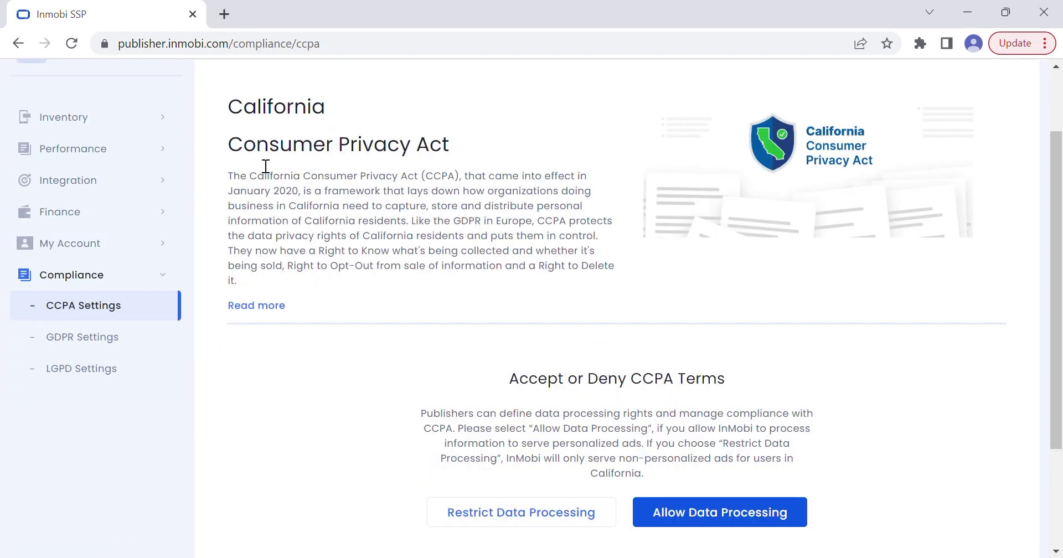
pyautogui.scroll(-3, 702, 441)
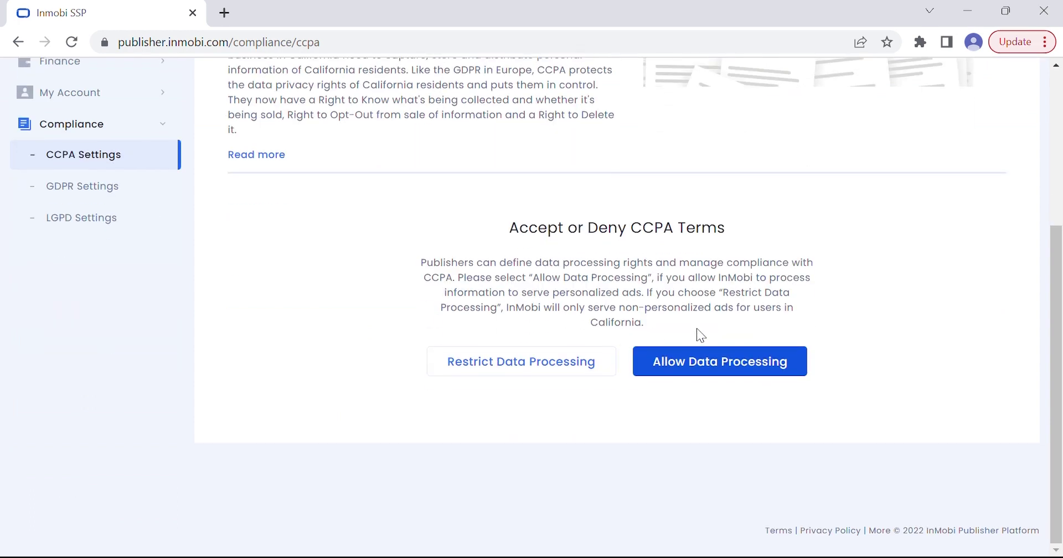
pyautogui.click(708, 380)
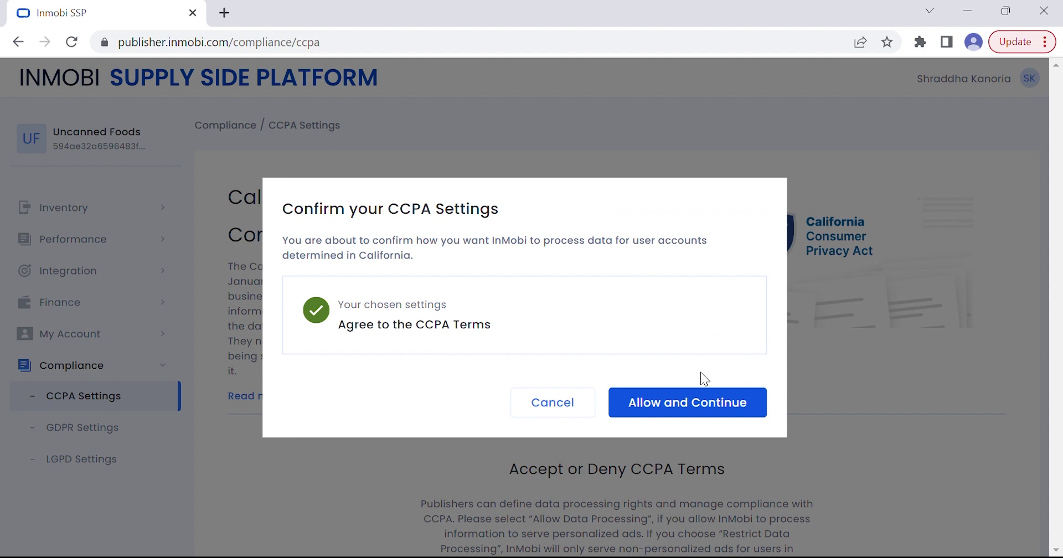
pyautogui.click(689, 409)
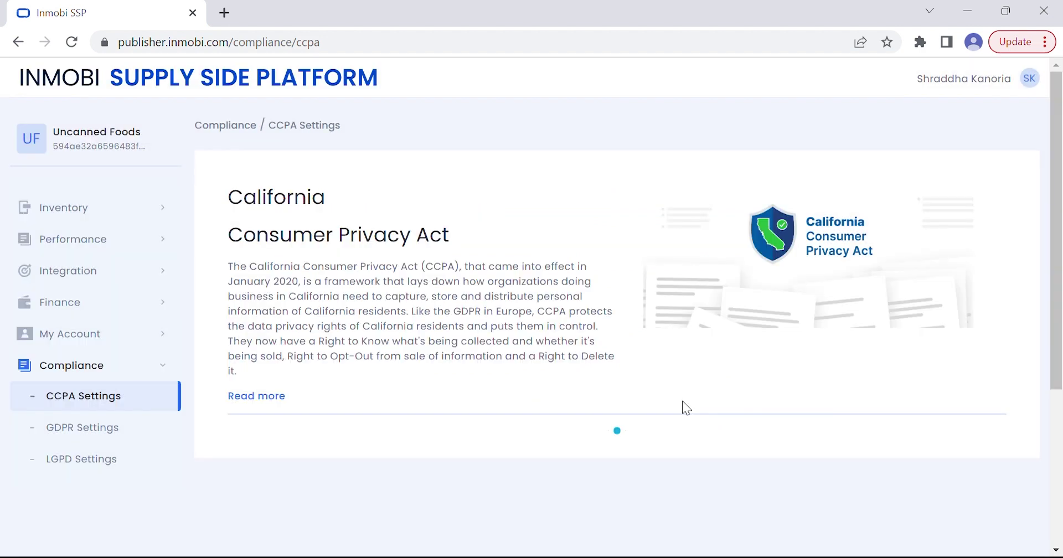
pyautogui.scroll(-4, 577, 376)
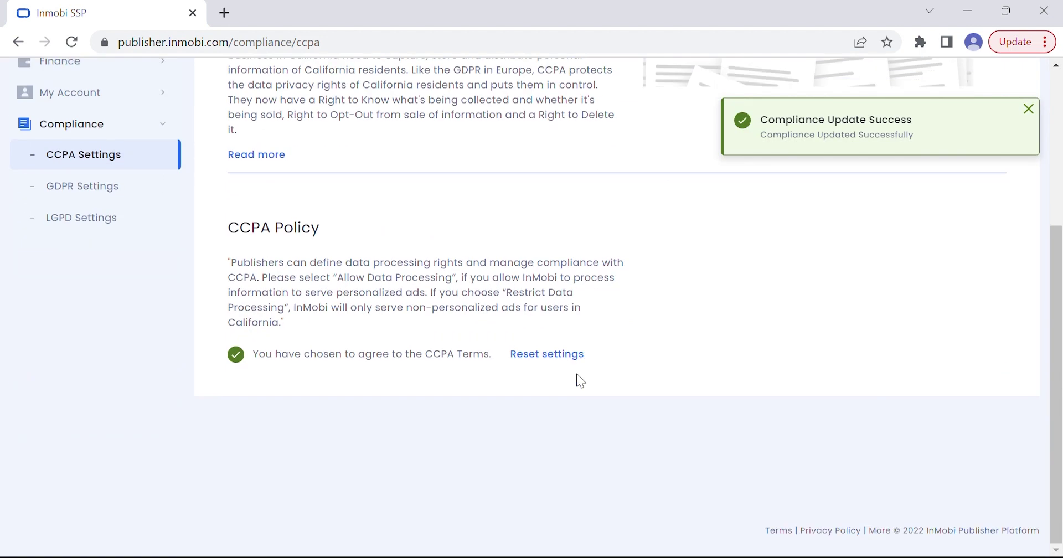
pyautogui.click(81, 191)
# Allow data processing in GDPR Settings and confirm agreeing to the GDPR terms
pyautogui.scroll(-3, 555, 286)
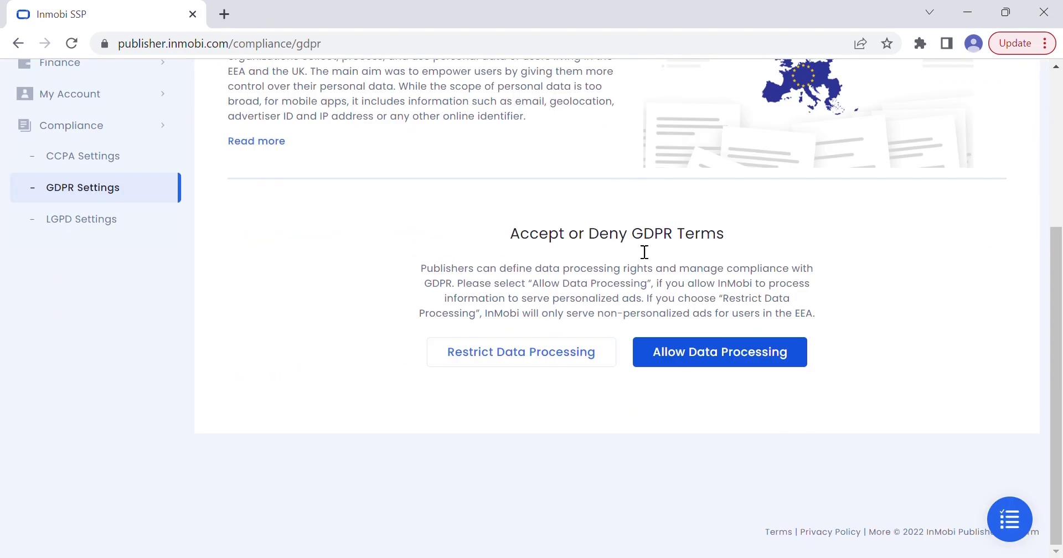
pyautogui.click(698, 354)
pyautogui.click(688, 404)
# In LGPD Settings answer No for child-directed apps and declare the guidelines implemented
pyautogui.scroll(-5, 619, 397)
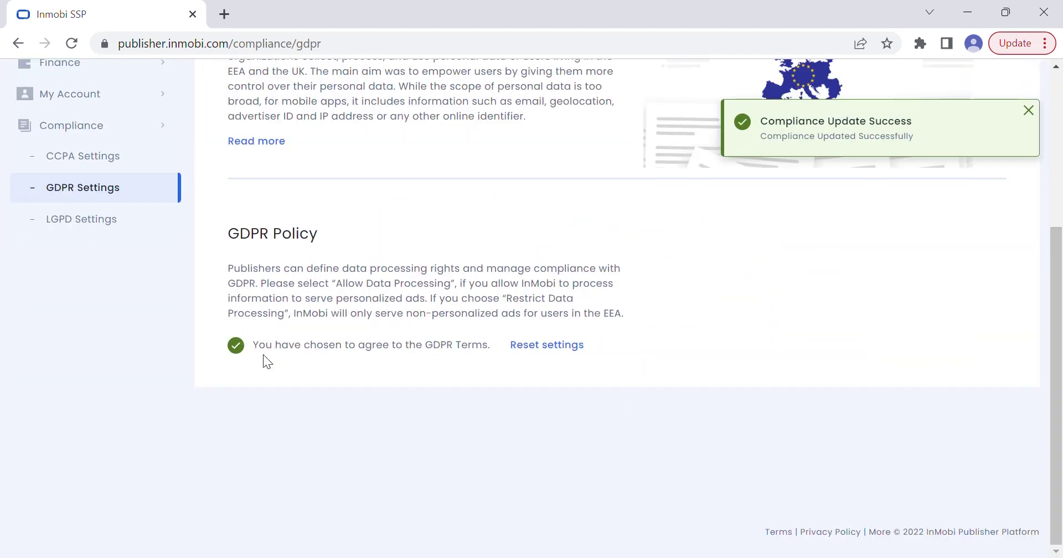
pyautogui.click(67, 224)
pyautogui.scroll(-5, 530, 390)
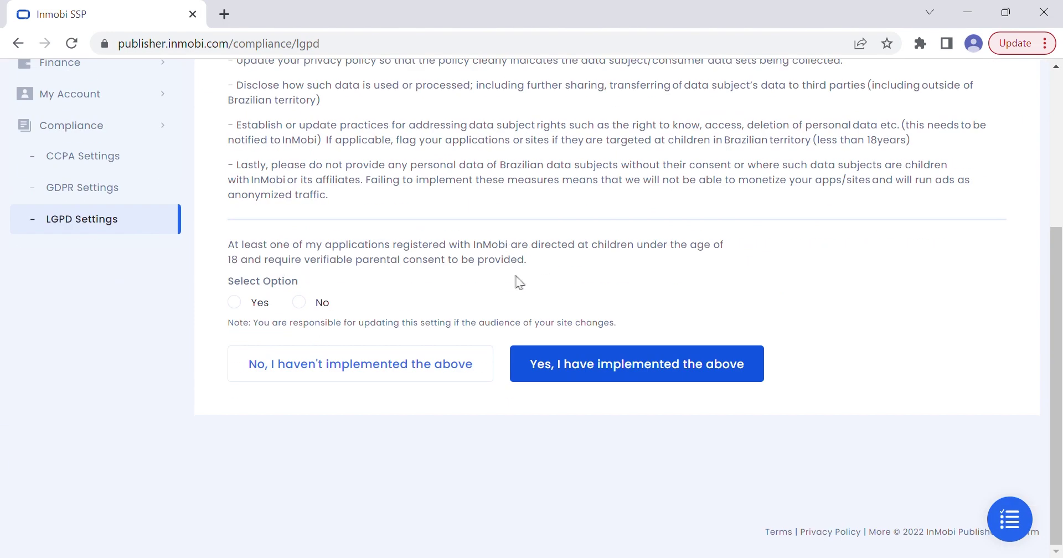
pyautogui.click(301, 307)
pyautogui.click(605, 363)
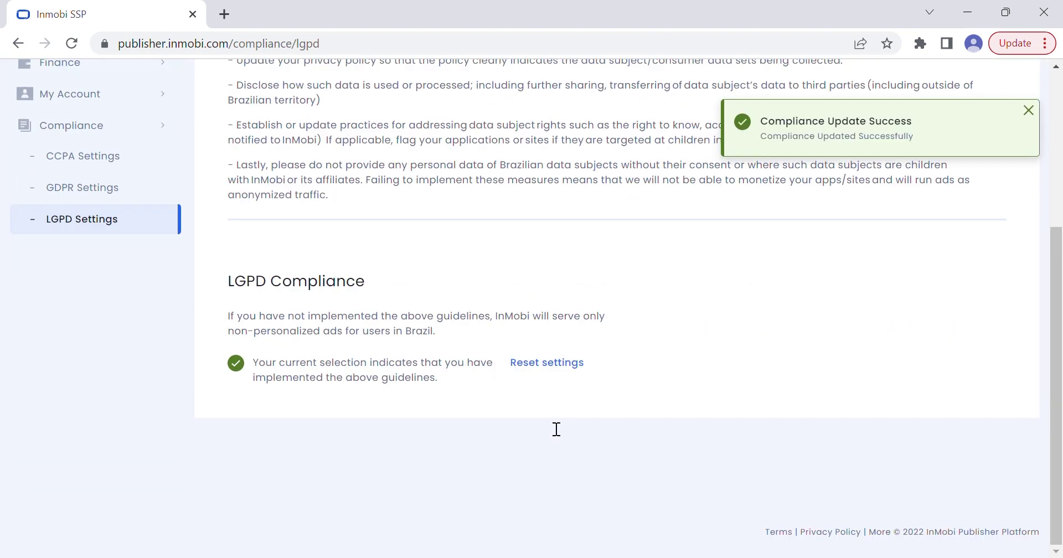